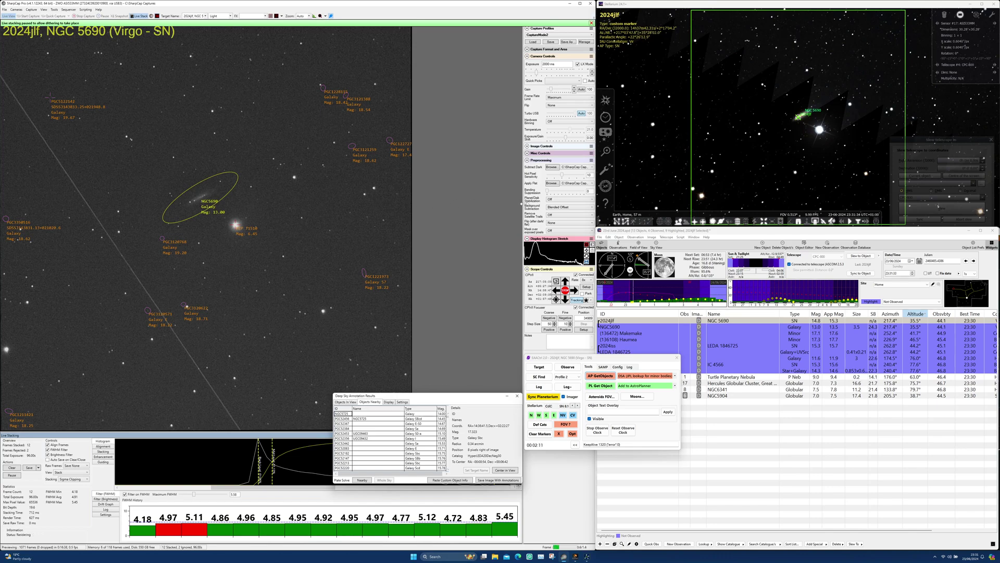
Set satellite trail removal to Remove and mark supernova 2024jlf (mag 14.80) on the NGC 5690 image
{"action": "left_click", "coordinate": [558, 217]}
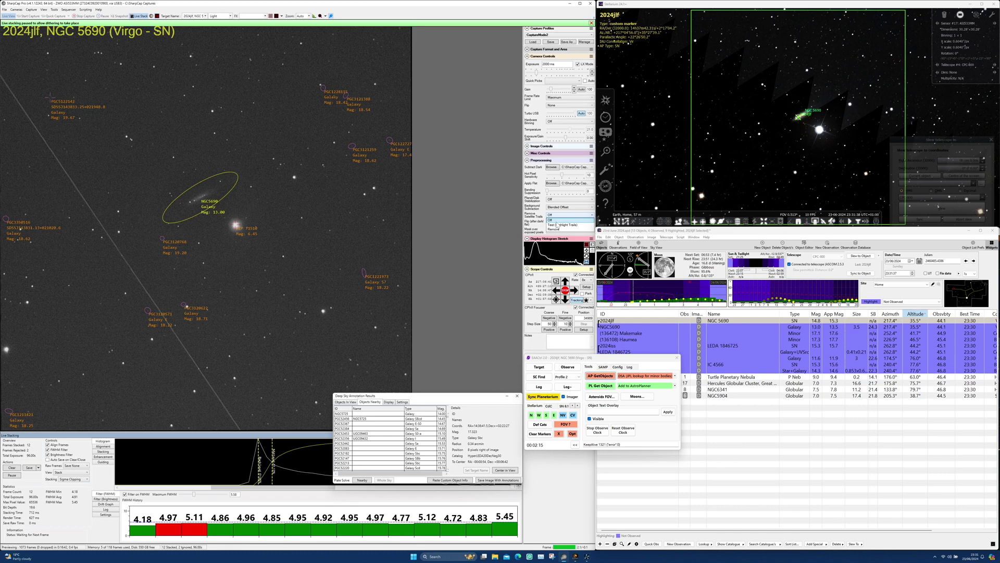
{"action": "left_click", "coordinate": [555, 229]}
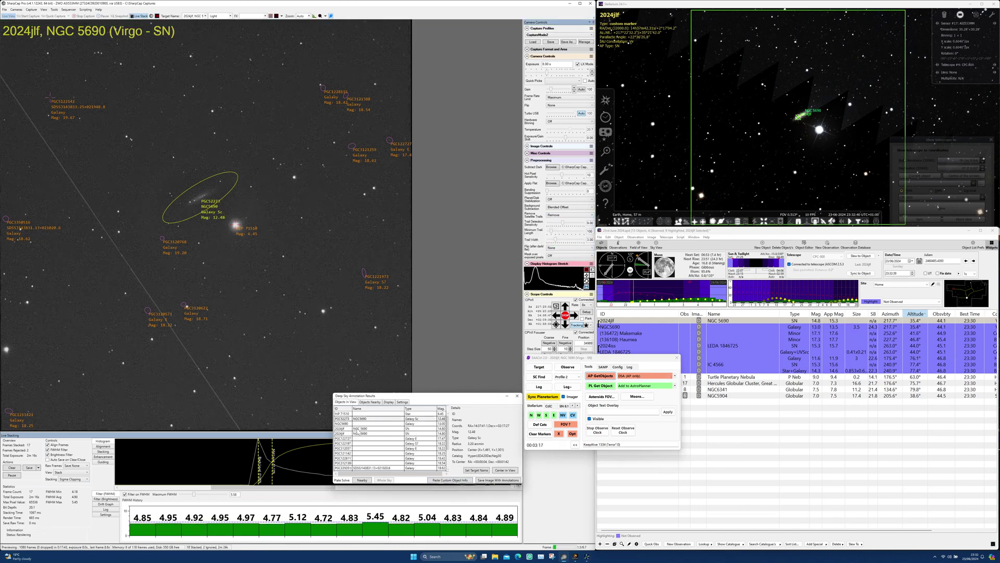
{"action": "left_click", "coordinate": [359, 430]}
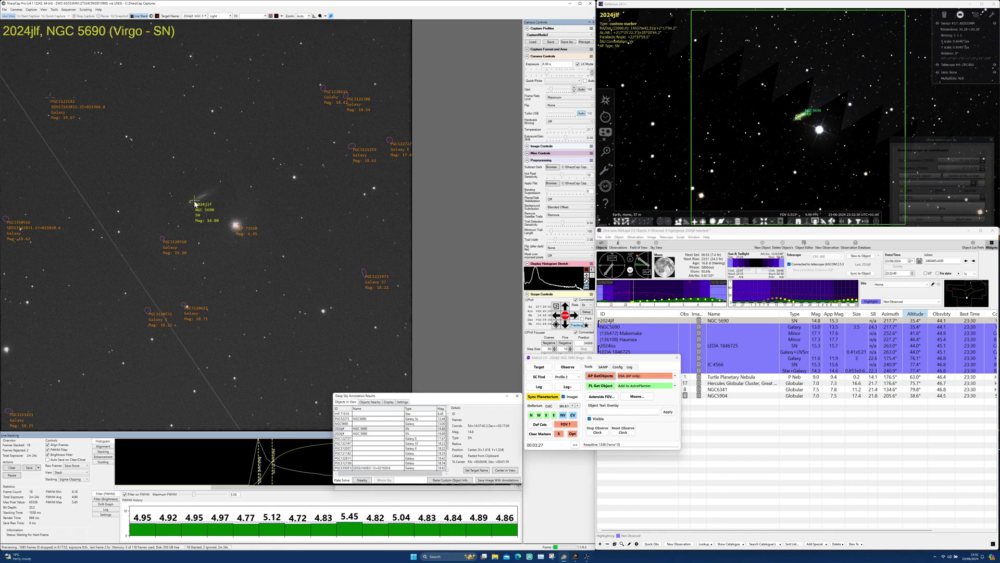
Zoom to 100% framing 2024jlf beside NGC 5690, then collapse EAACtrl to its compact form
{"action": "scroll", "coordinate": [196, 204], "scroll_direction": "up", "scroll_amount": 1}
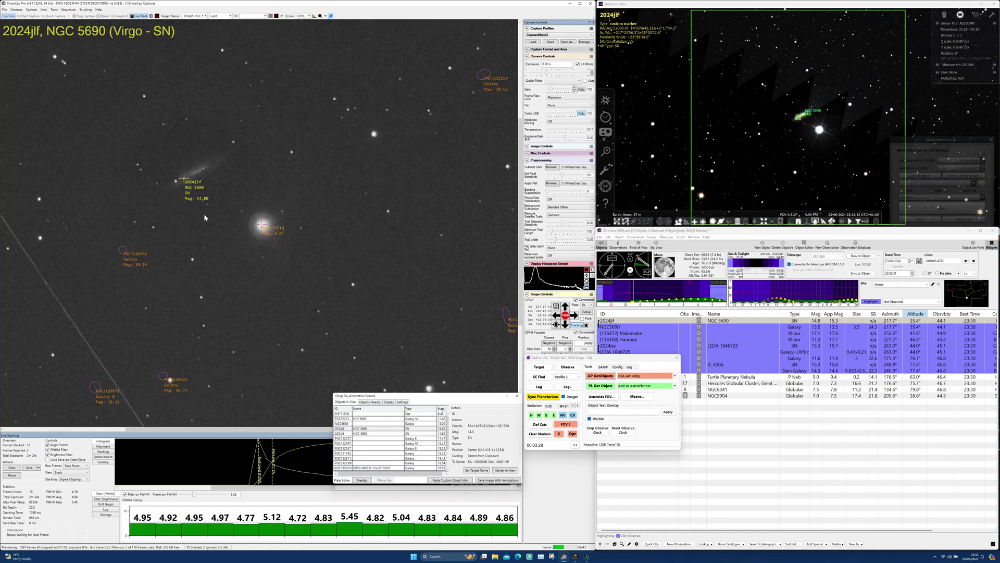
{"action": "left_click_drag", "start_coordinate": [225, 230], "coordinate": [258, 243]}
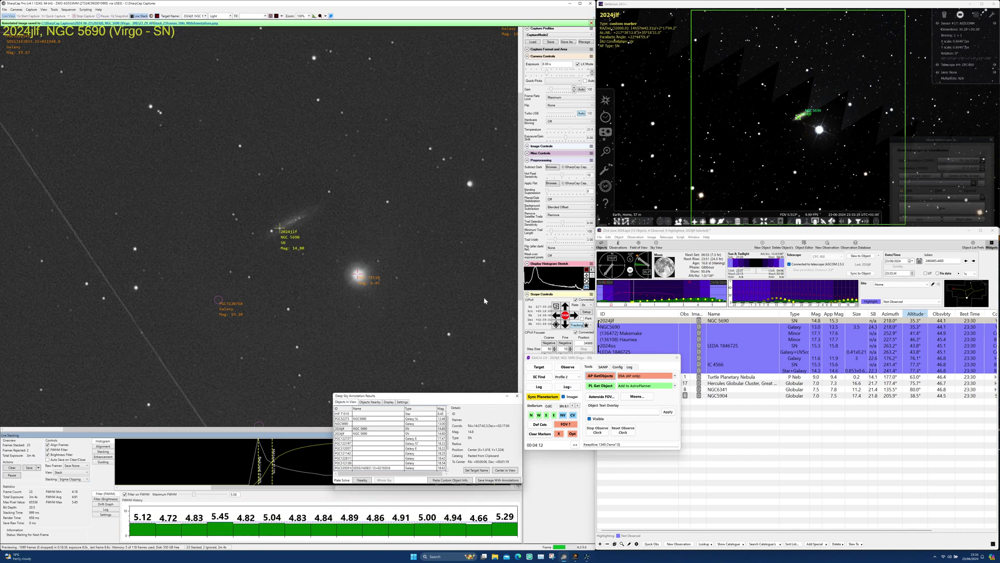
{"action": "left_click", "coordinate": [575, 444]}
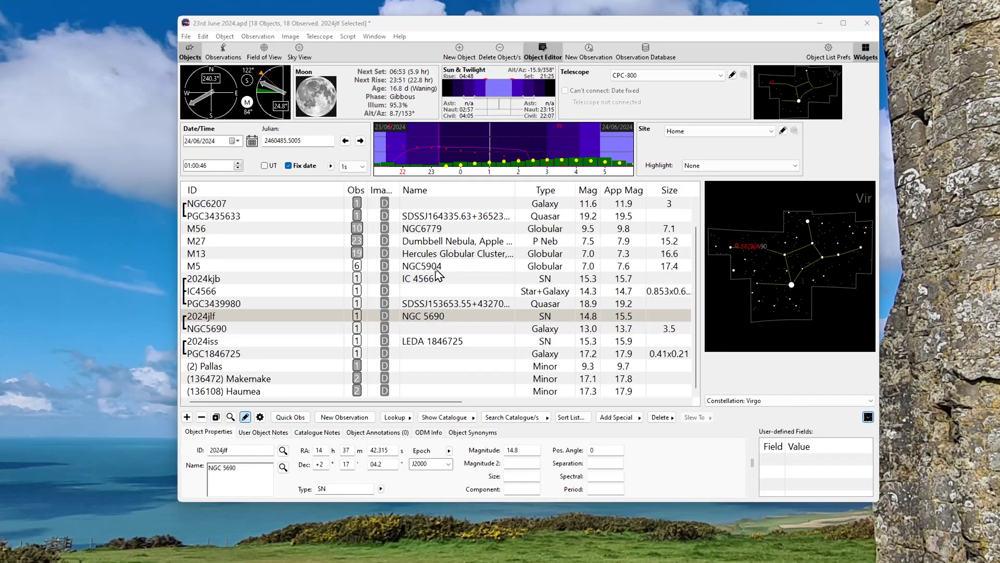
{"action": "left_click", "coordinate": [216, 282]}
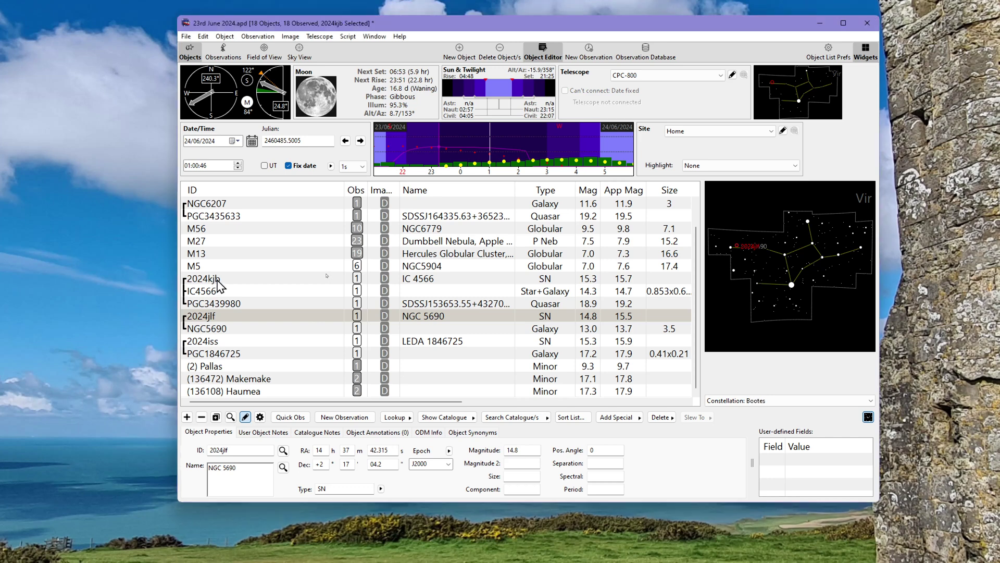
{"action": "left_click", "coordinate": [219, 319]}
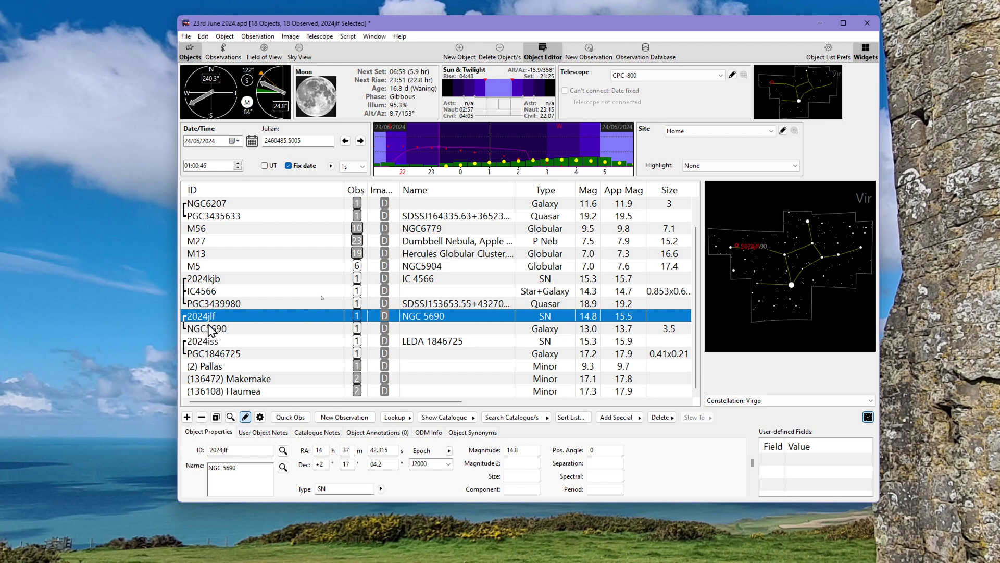
Import supernova data from the ASRAS active supernovae source, listing 2720 supernovae
{"action": "left_click", "coordinate": [184, 37]}
{"action": "mouse_move", "coordinate": [255, 225]}
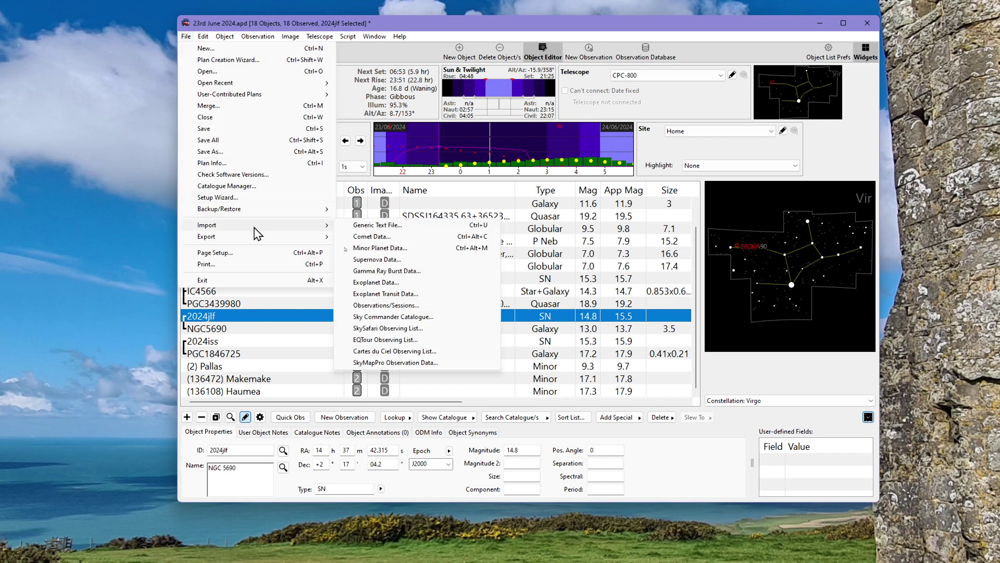
{"action": "left_click", "coordinate": [379, 259]}
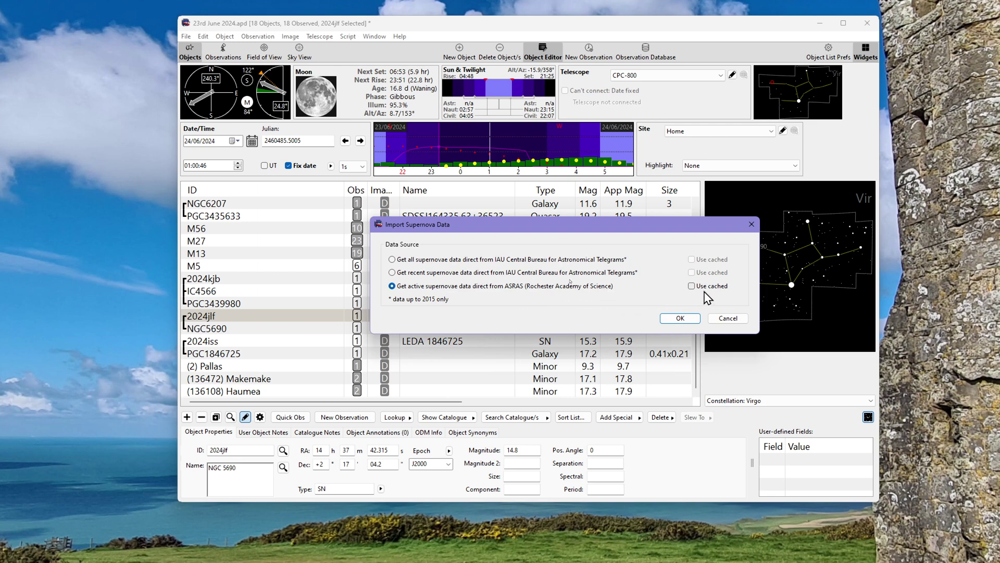
{"action": "left_click", "coordinate": [680, 318]}
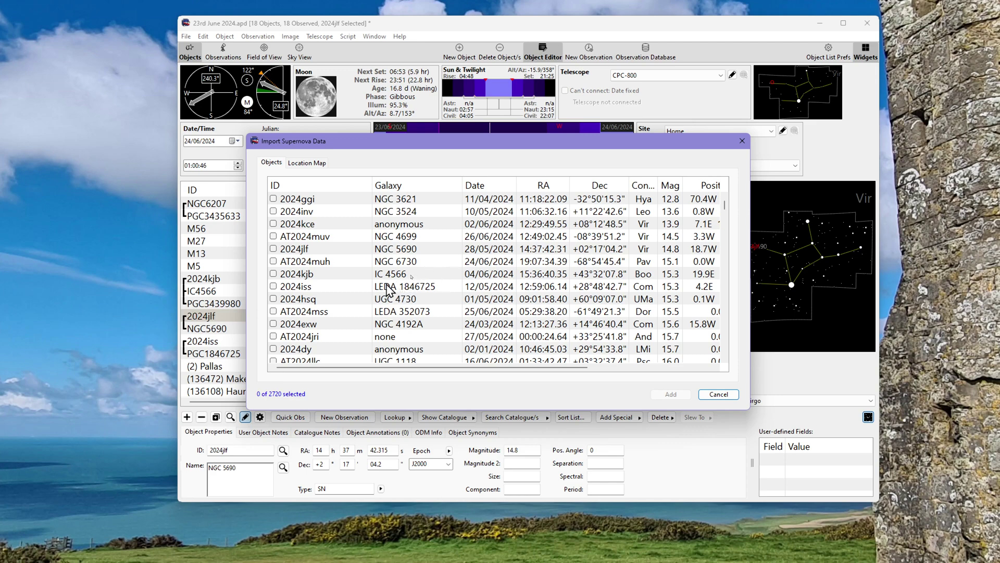
Tick supernovae 2024kjb, 2024iss and 2024jlf in the Import Supernova Data list
{"action": "left_click", "coordinate": [270, 250]}
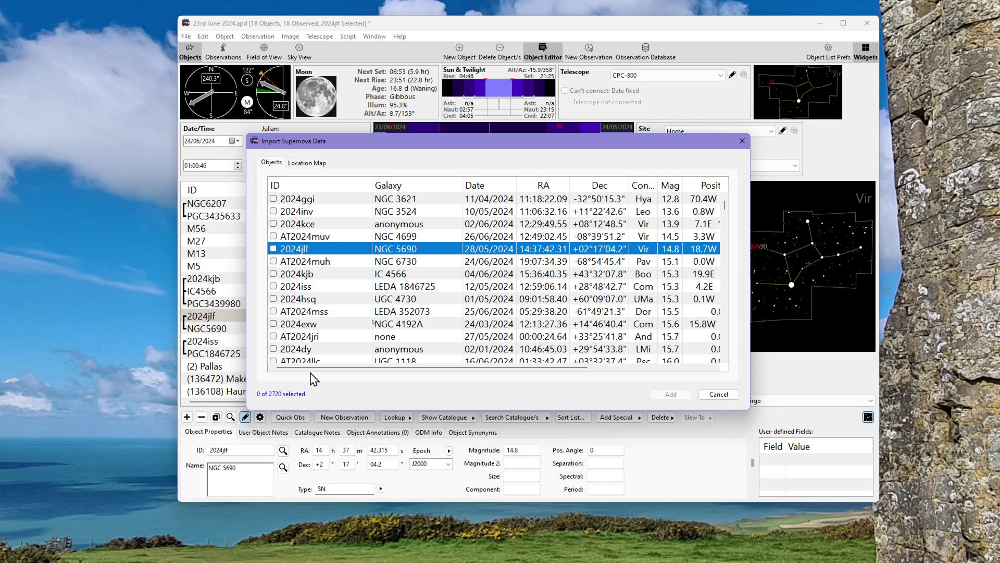
{"action": "left_click_drag", "start_coordinate": [313, 368], "coordinate": [442, 394]}
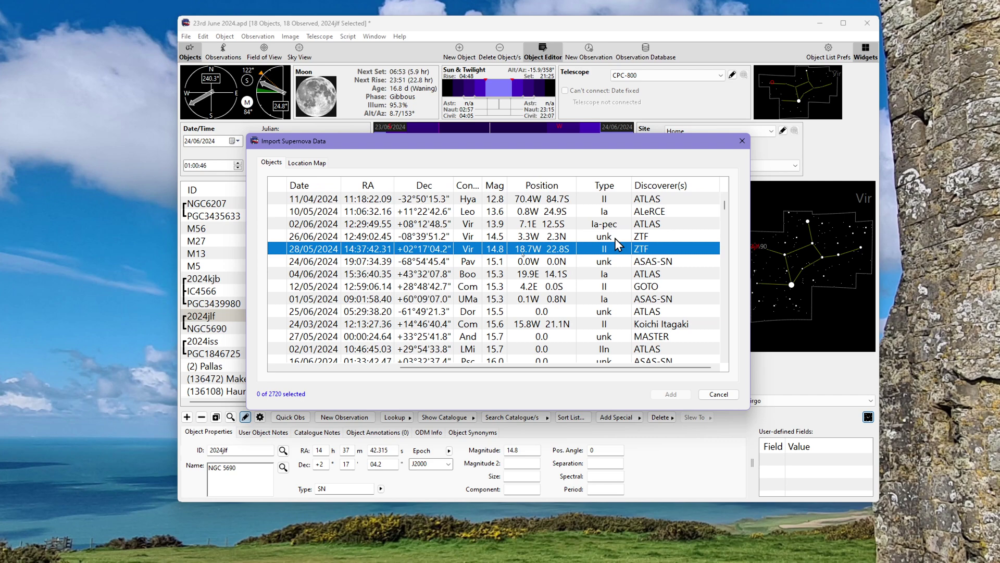
{"action": "left_click_drag", "start_coordinate": [472, 373], "coordinate": [309, 381]}
{"action": "left_click", "coordinate": [273, 274]}
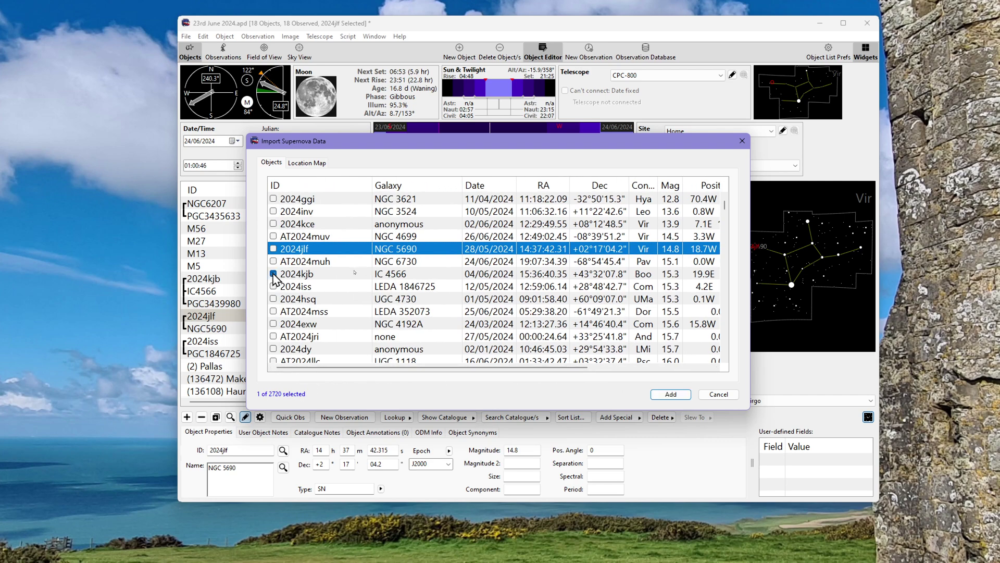
{"action": "left_click", "coordinate": [273, 286]}
{"action": "left_click", "coordinate": [273, 248]}
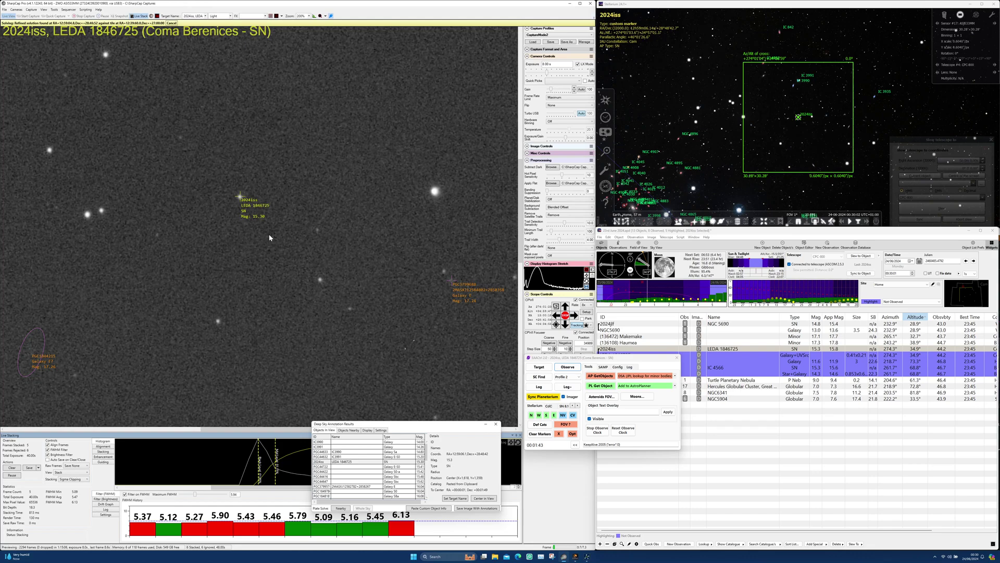
Zoom the Stellarium chart in on the faint host galaxy at the 2024iss marker
{"action": "scroll", "coordinate": [818, 130], "scroll_direction": "up", "scroll_amount": 5}
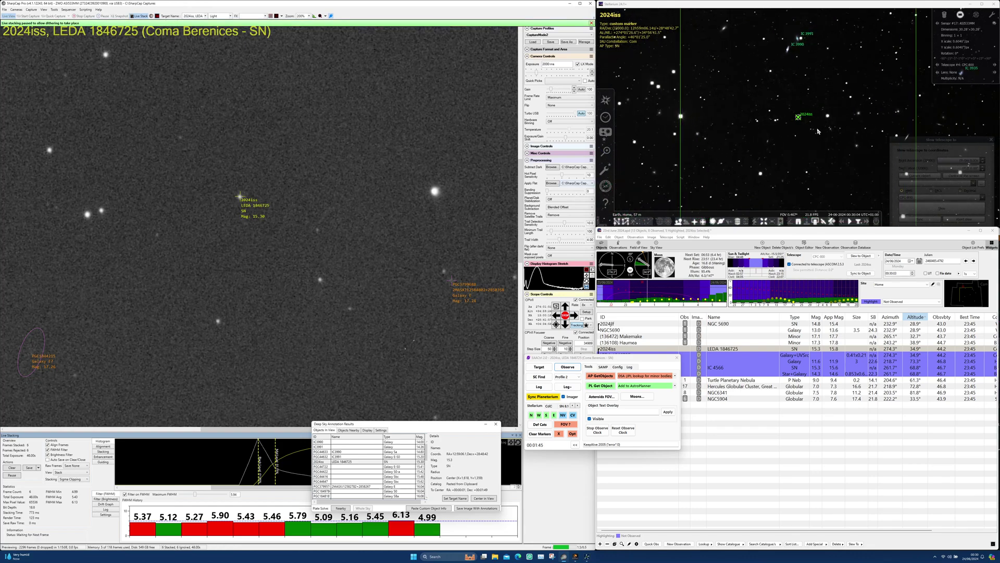
{"action": "scroll", "coordinate": [818, 131], "scroll_direction": "up", "scroll_amount": 5}
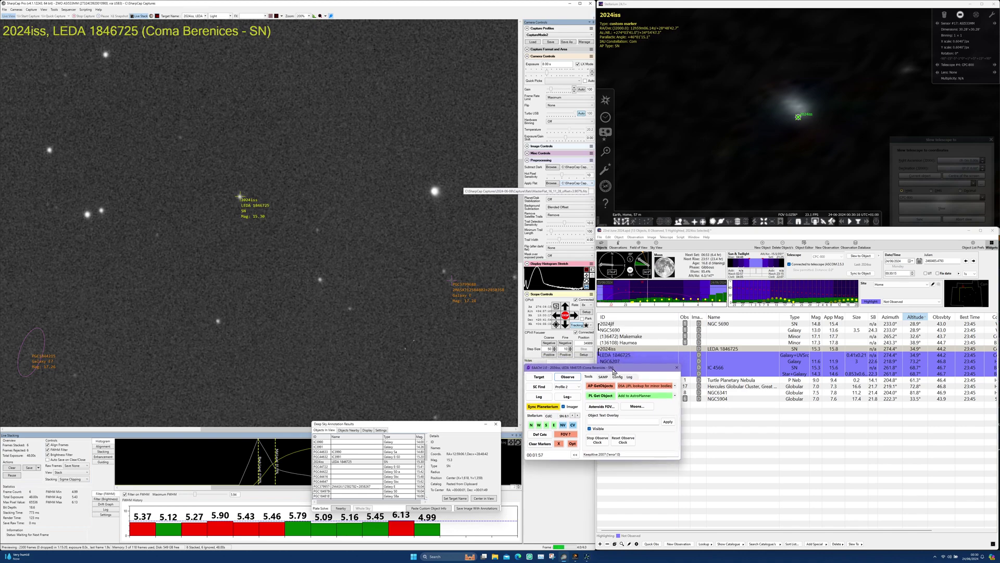
Move EAACtrl down, zoom Stellarium out to the field stars, and save the annotated 2024iss image
{"action": "left_click_drag", "start_coordinate": [613, 372], "coordinate": [615, 376]}
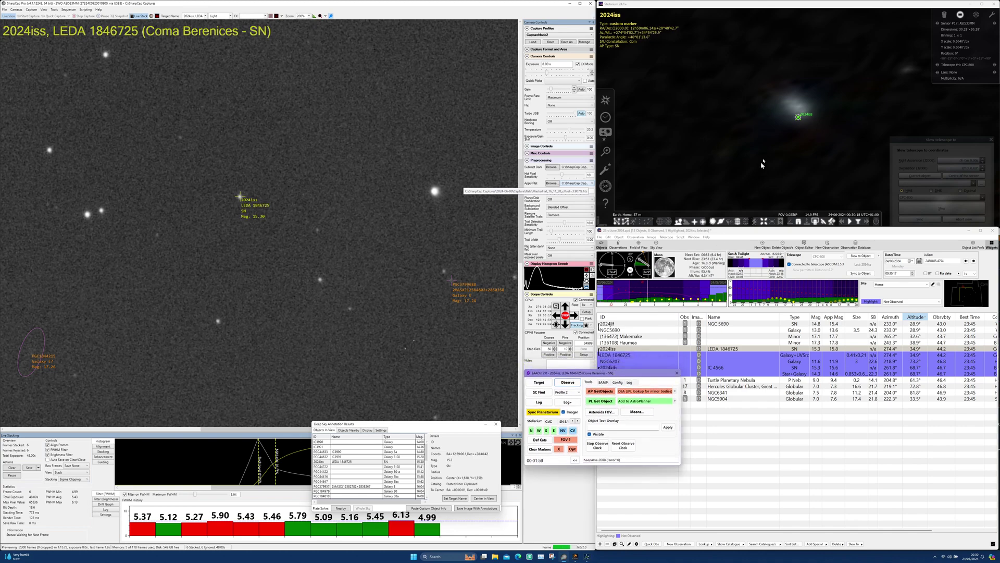
{"action": "scroll", "coordinate": [798, 102], "scroll_direction": "down", "scroll_amount": 3}
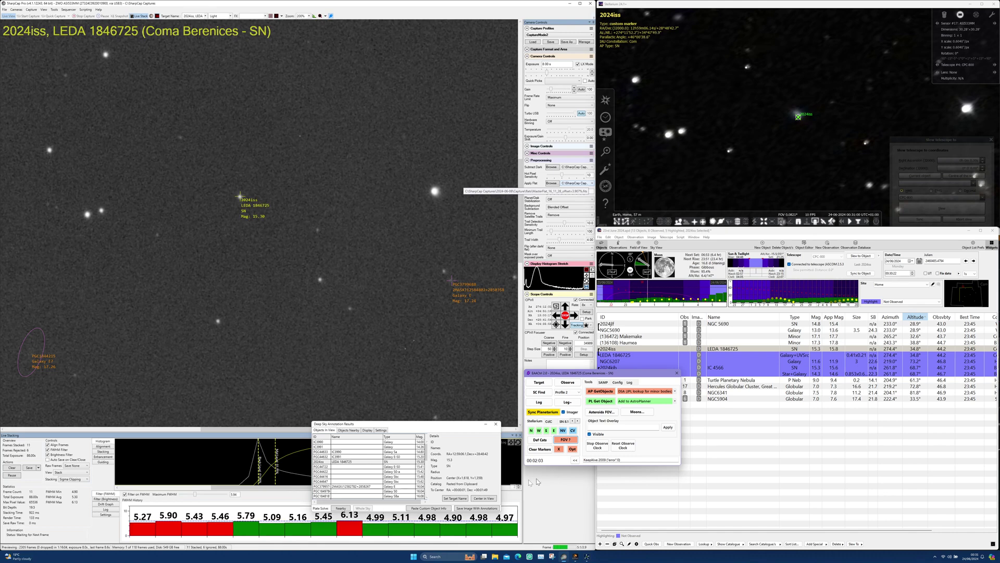
{"action": "left_click", "coordinate": [468, 509]}
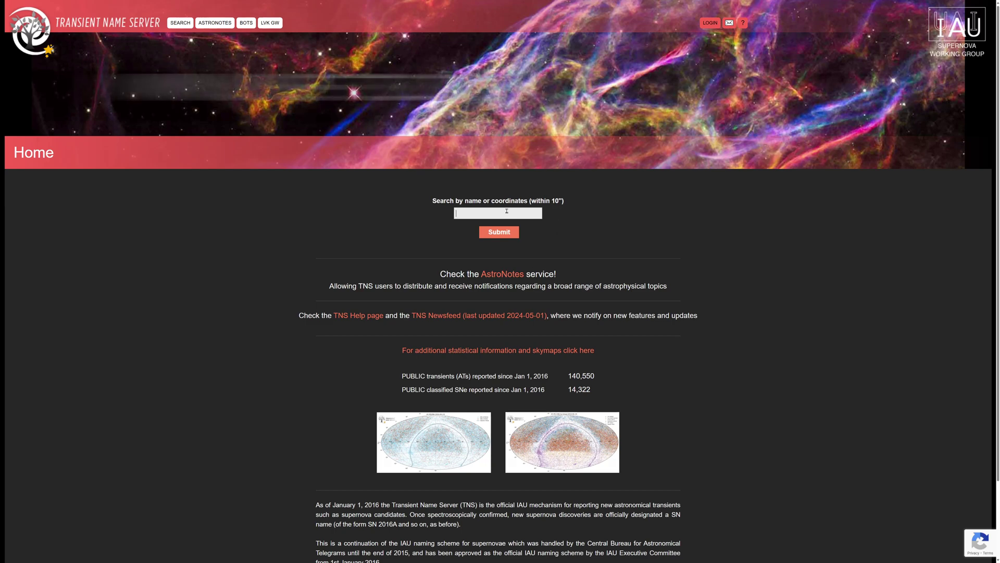
Search the Transient Name Server for 2024jlf and open the SN 2024jlf record
{"action": "type", "text": "2024jlf"}
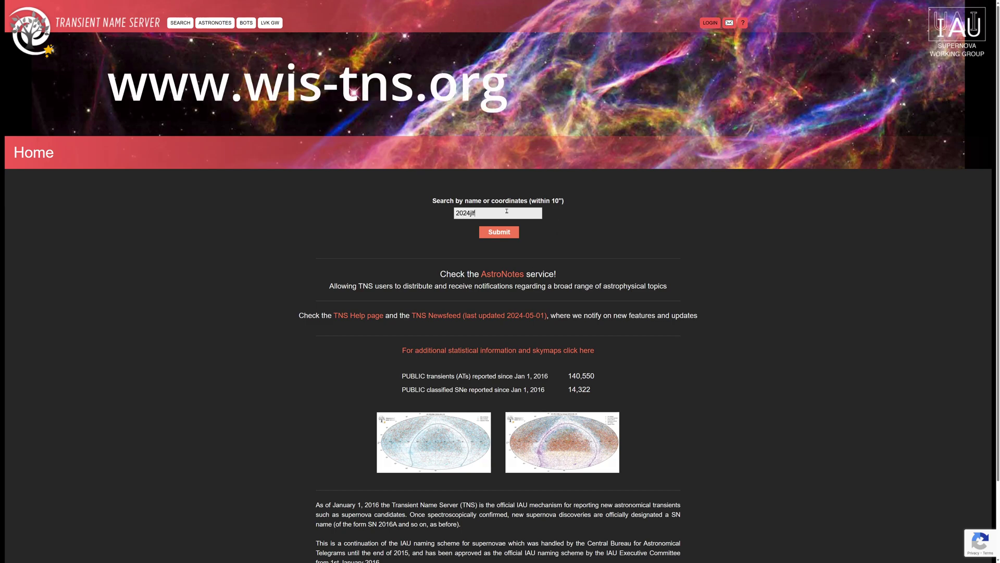
{"action": "key", "text": "Return"}
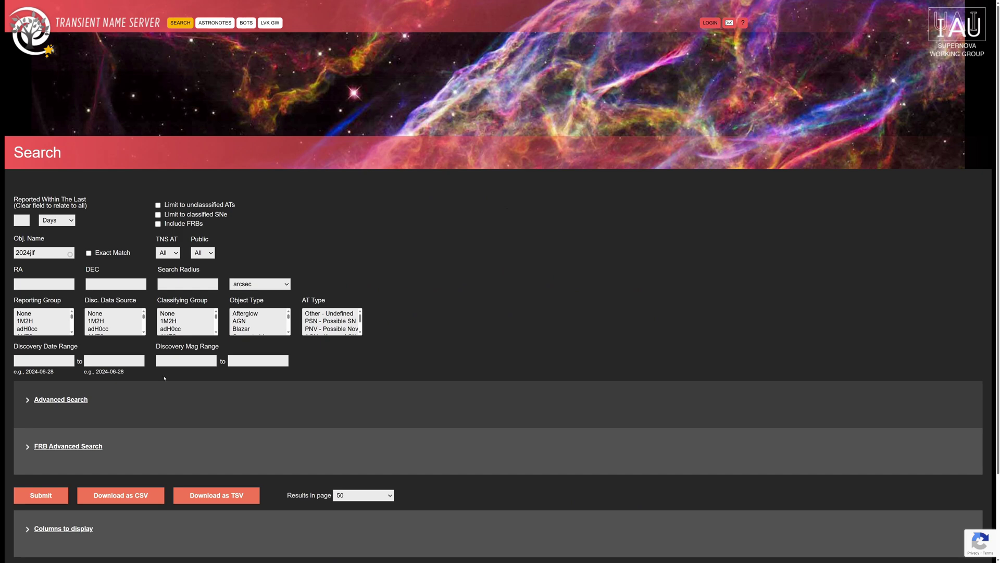
{"action": "scroll", "coordinate": [165, 378], "scroll_direction": "down", "scroll_amount": 3}
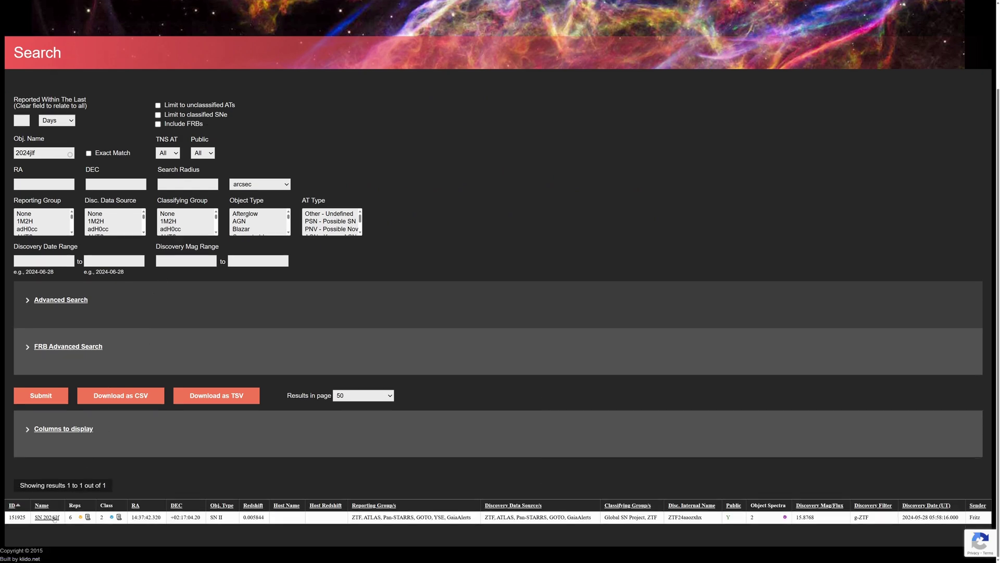
{"action": "left_click", "coordinate": [47, 517]}
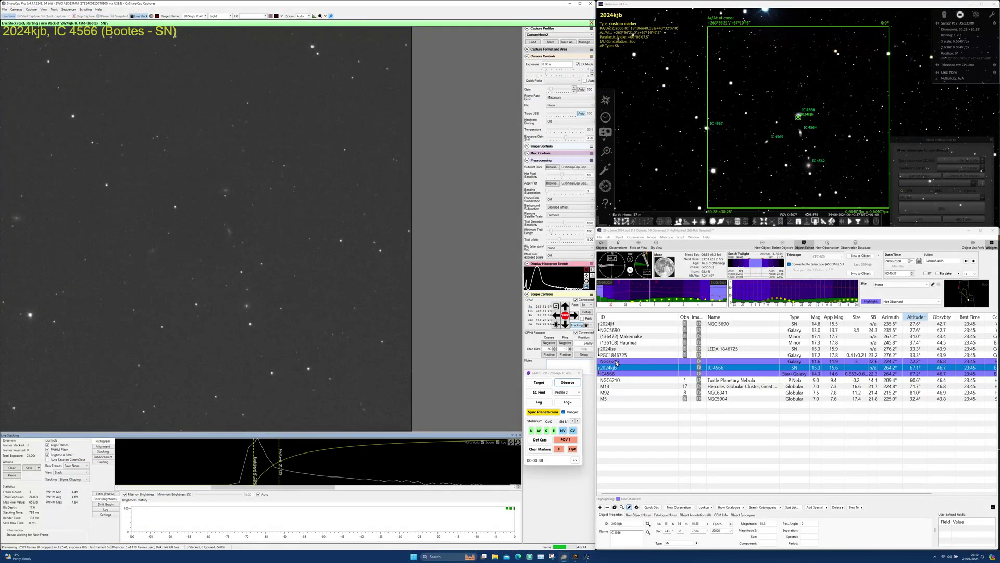
Select target 2024kjb in the observing list and plate-solve the live IC 4566 image nearby
{"action": "left_click", "coordinate": [616, 367]}
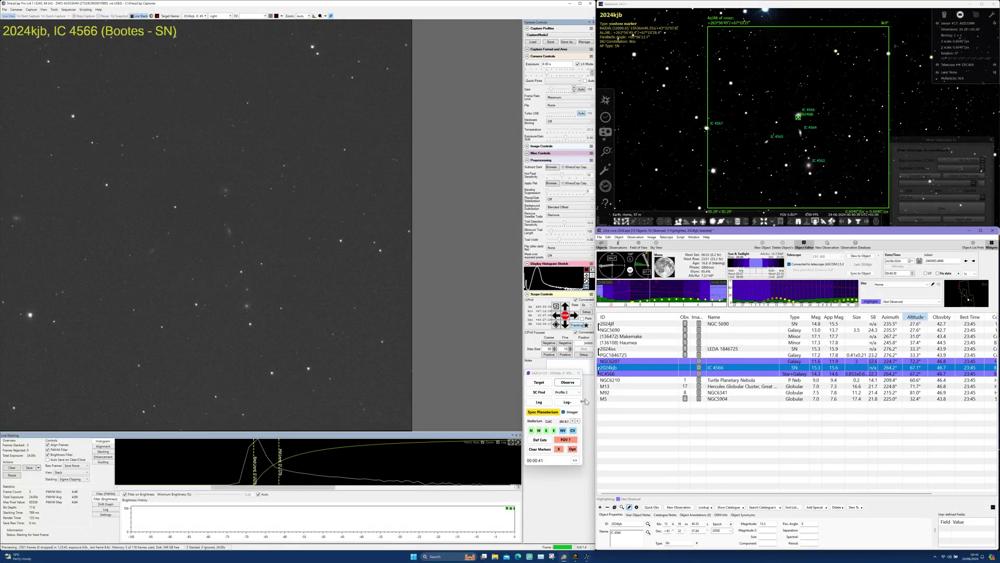
{"action": "left_click", "coordinate": [575, 460]}
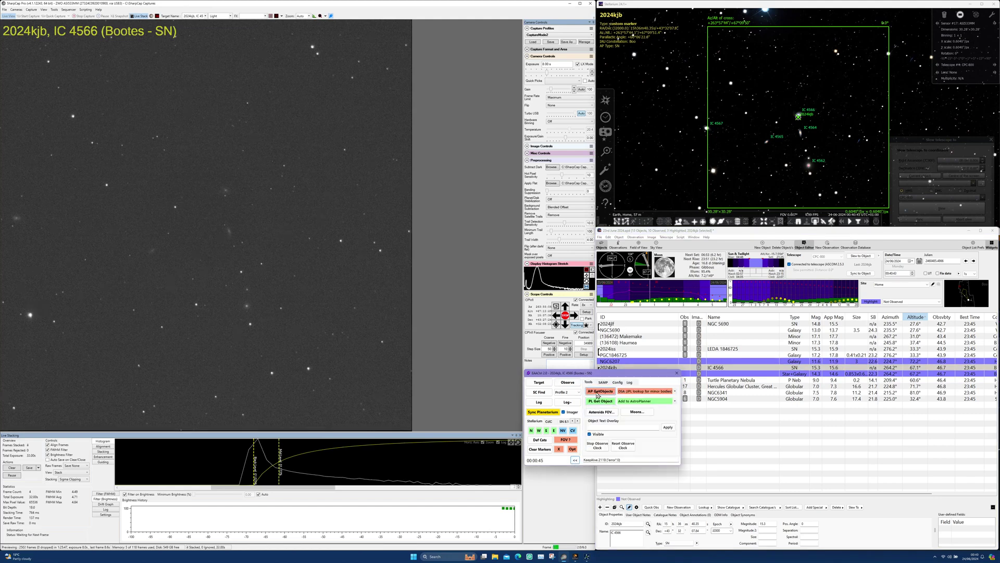
{"action": "left_click", "coordinate": [575, 459]}
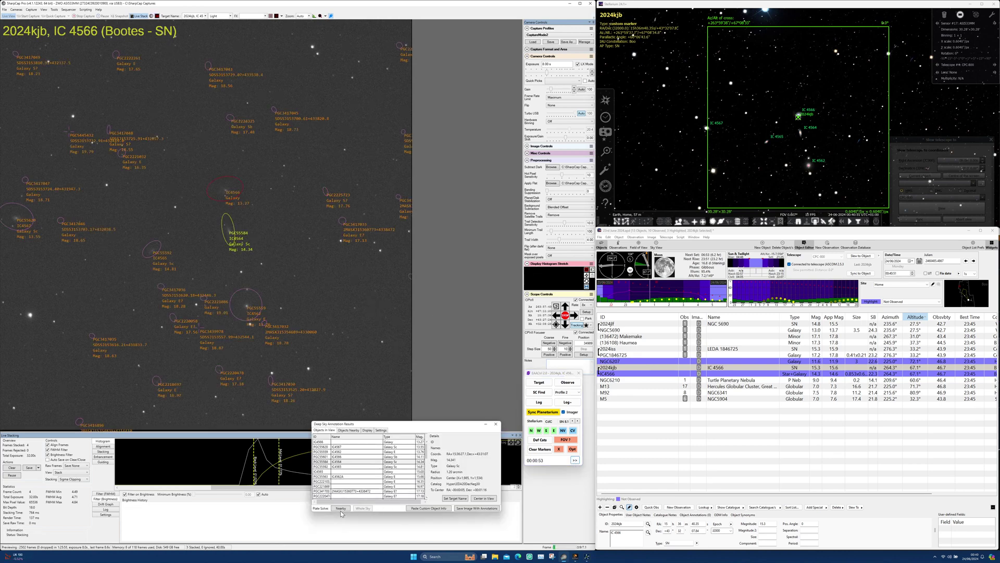
{"action": "left_click", "coordinate": [341, 508]}
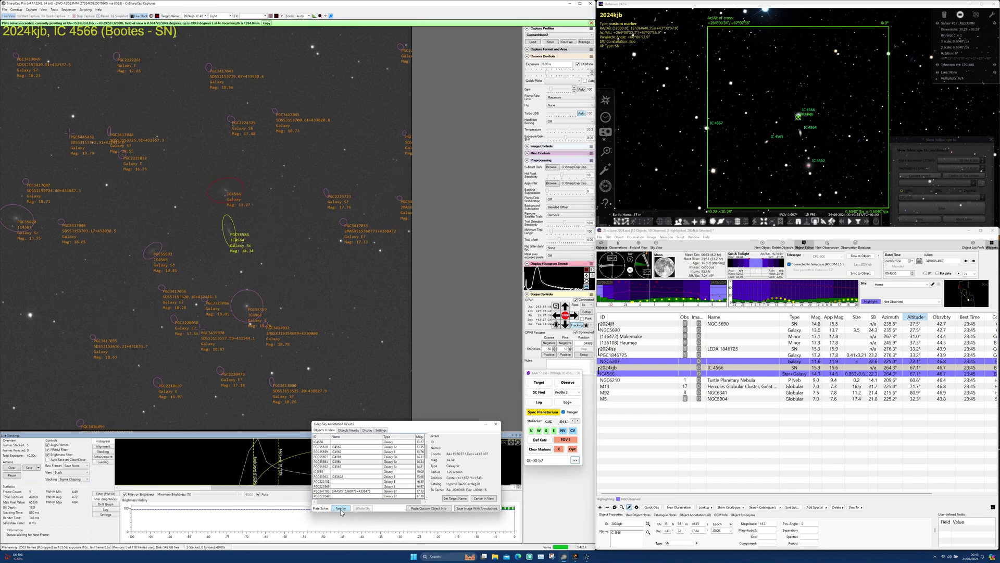
Add supernova 2024kjb at magnitude 15.30 as a custom annotation on the image
{"action": "left_click", "coordinate": [423, 509]}
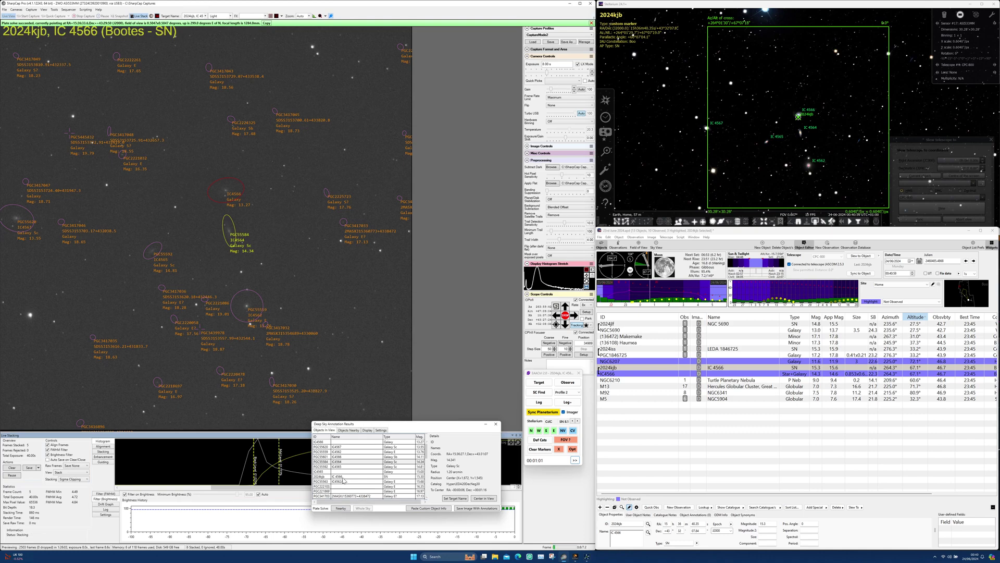
{"action": "left_click", "coordinate": [343, 478]}
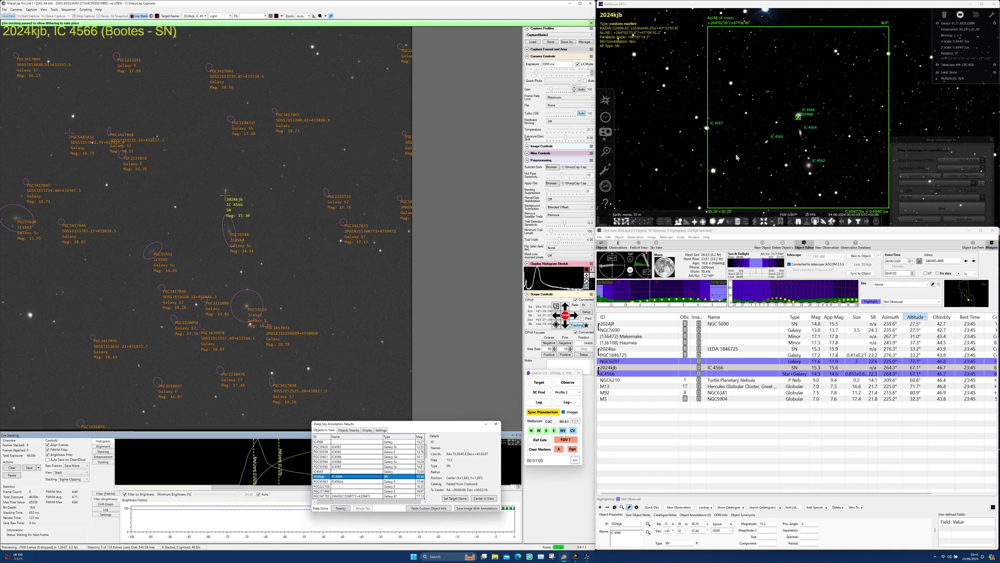
{"action": "scroll", "coordinate": [811, 130], "scroll_direction": "up", "scroll_amount": 5}
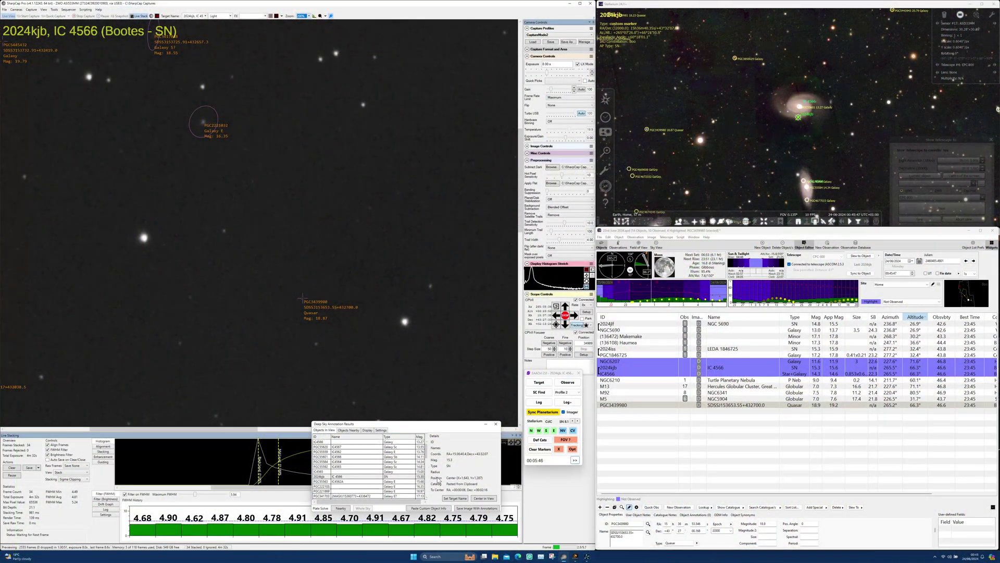
Close the annotation results, magnify to 300%, re-annotate, and pan to quasar PGC3439980
{"action": "left_click", "coordinate": [496, 424]}
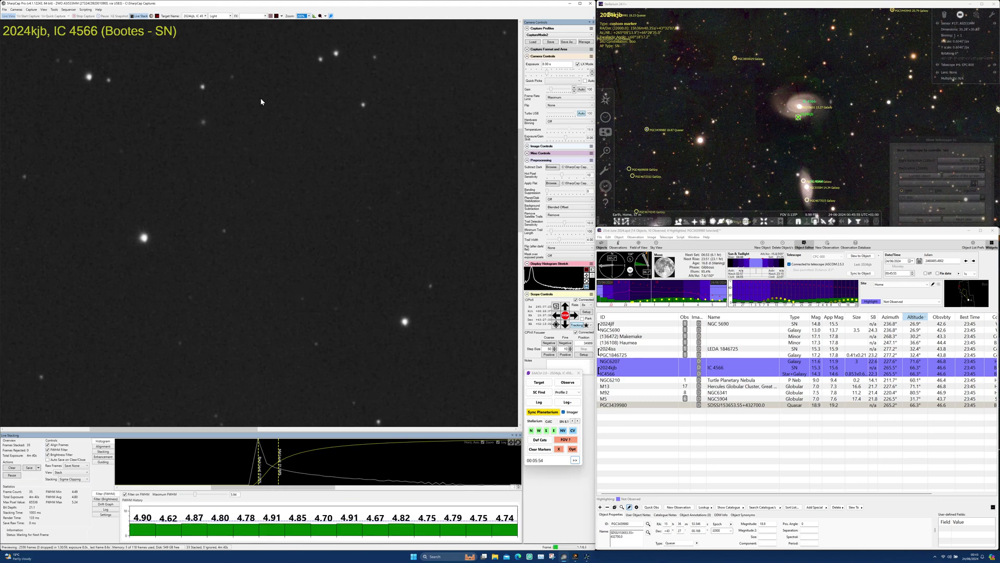
{"action": "left_click", "coordinate": [309, 16]}
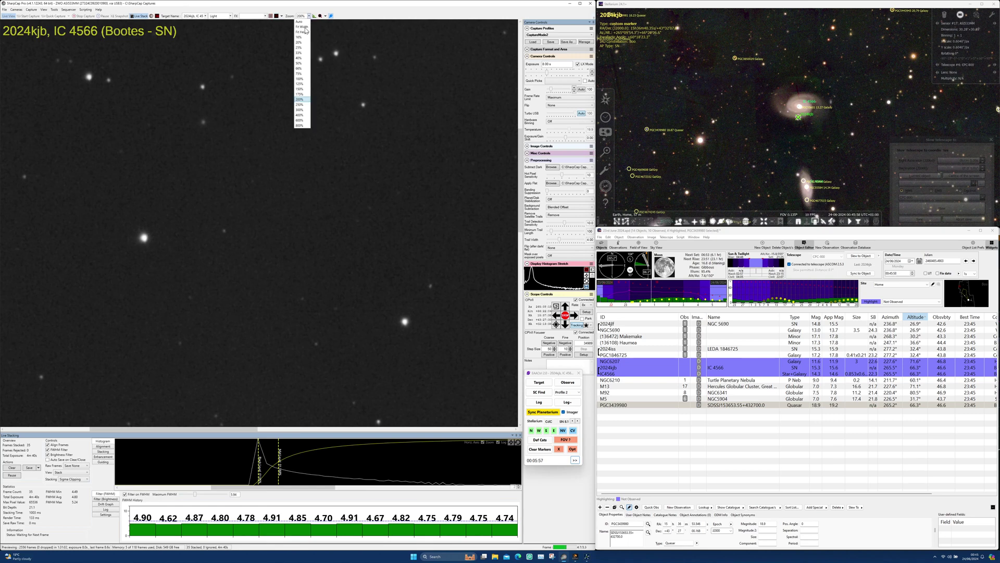
{"action": "left_click", "coordinate": [300, 109]}
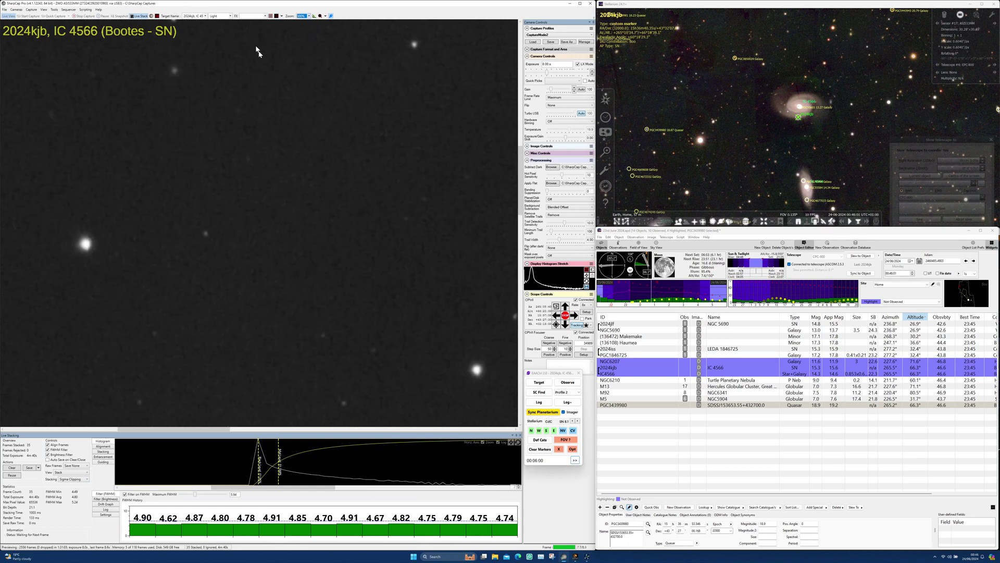
{"action": "left_click", "coordinate": [158, 17]}
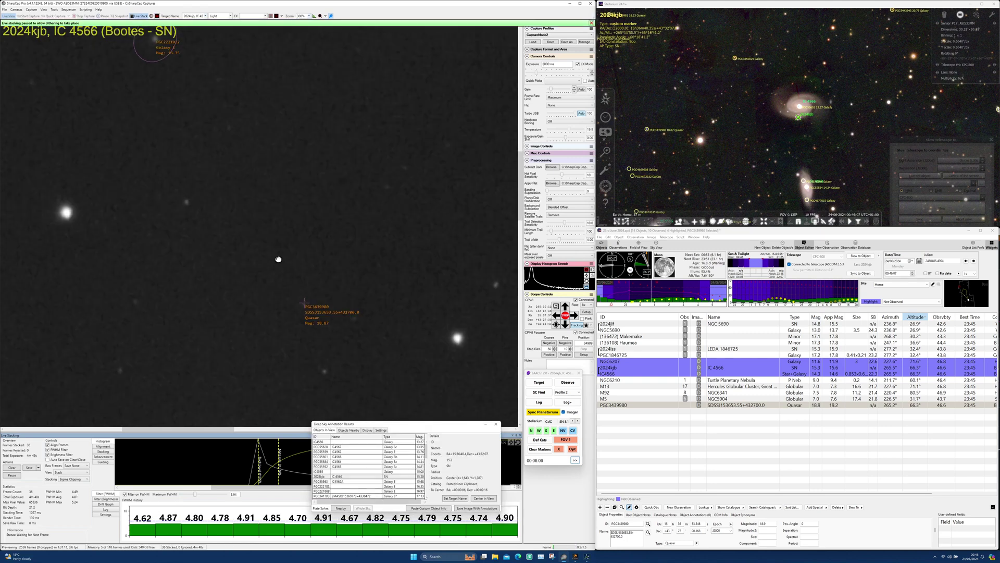
{"action": "left_click_drag", "start_coordinate": [270, 255], "coordinate": [230, 193]}
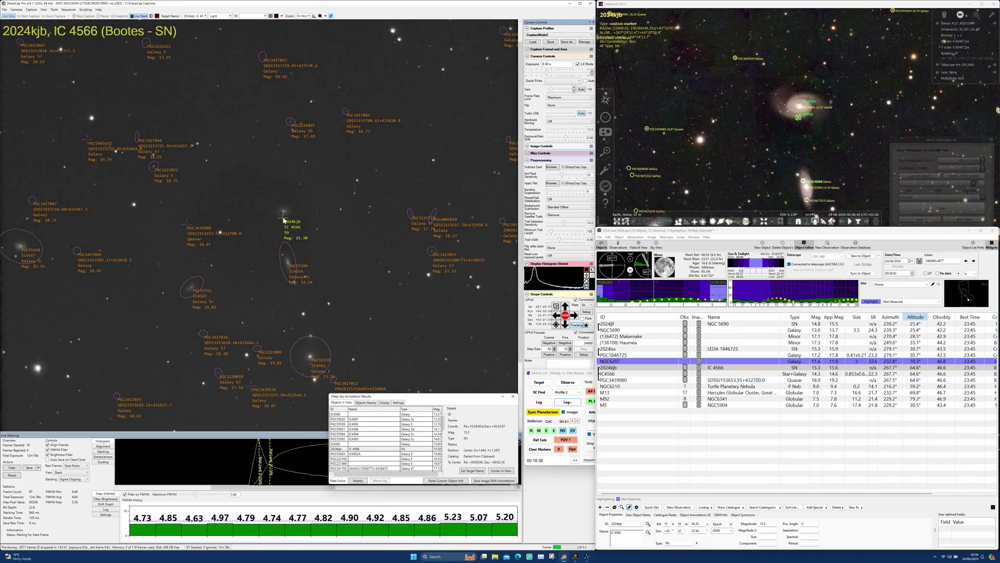
Set the live IC 4566 image to 200% zoom, framing 2024kjb and the quasar
{"action": "scroll", "coordinate": [284, 220], "scroll_direction": "up", "scroll_amount": 1}
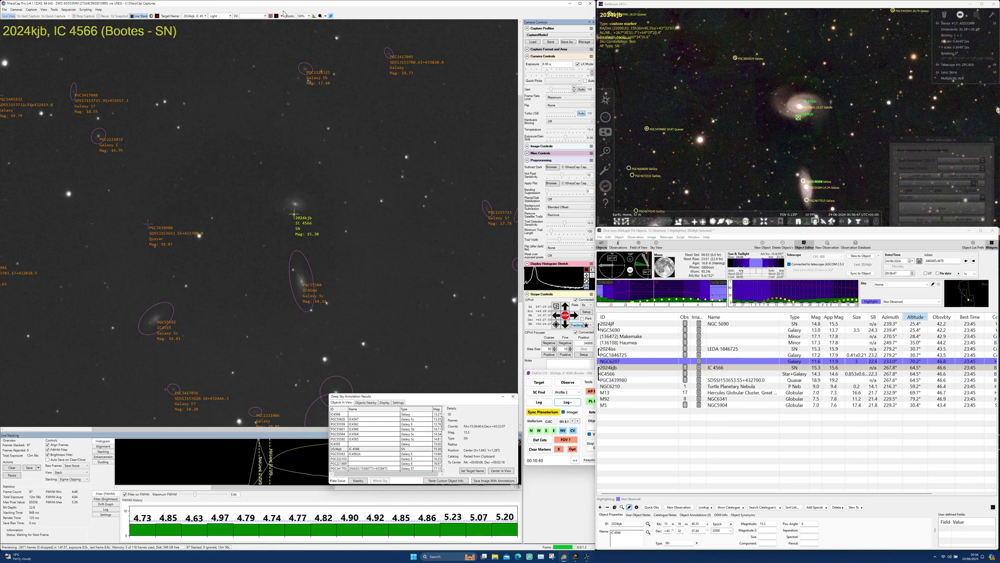
{"action": "left_click", "coordinate": [309, 15]}
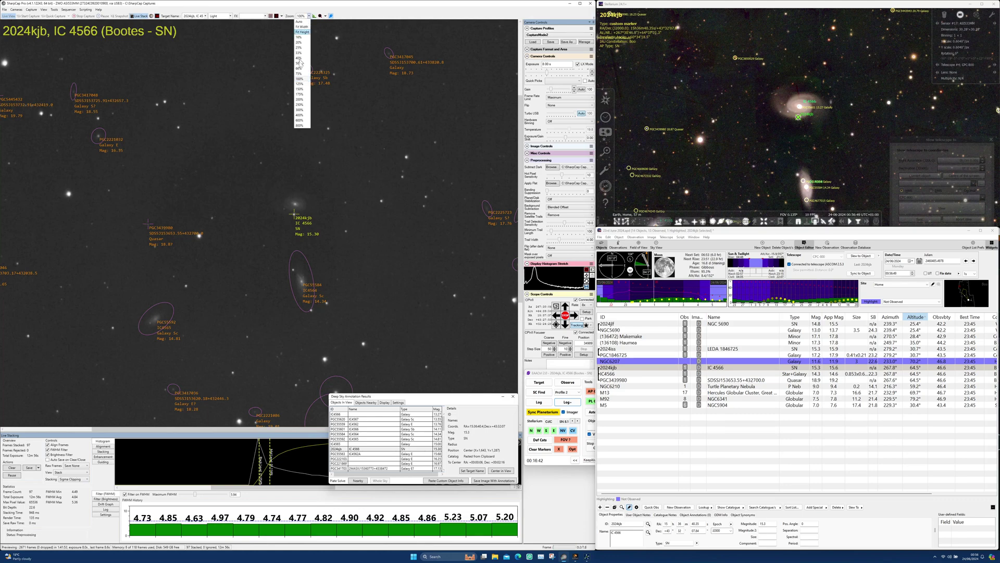
{"action": "left_click", "coordinate": [299, 99]}
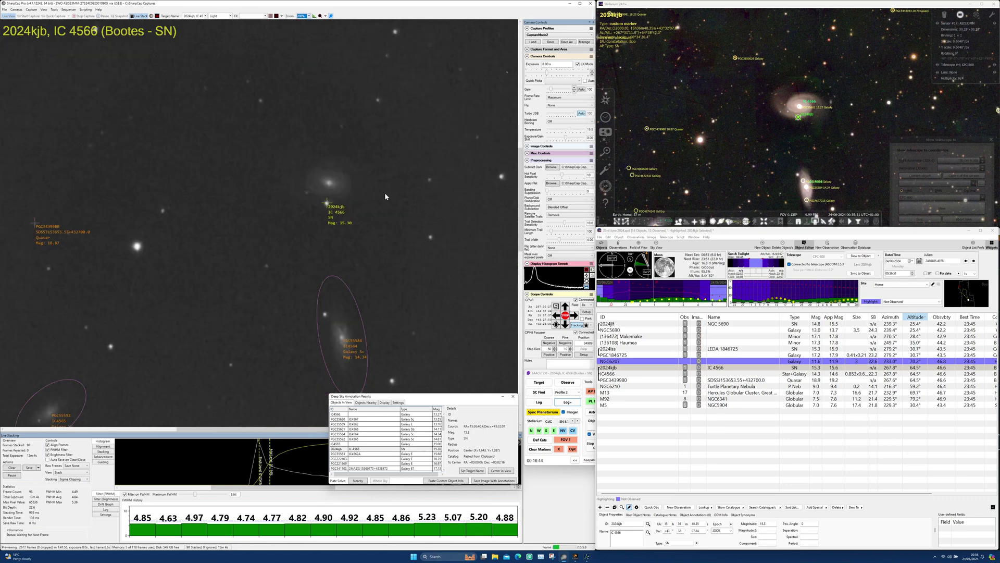